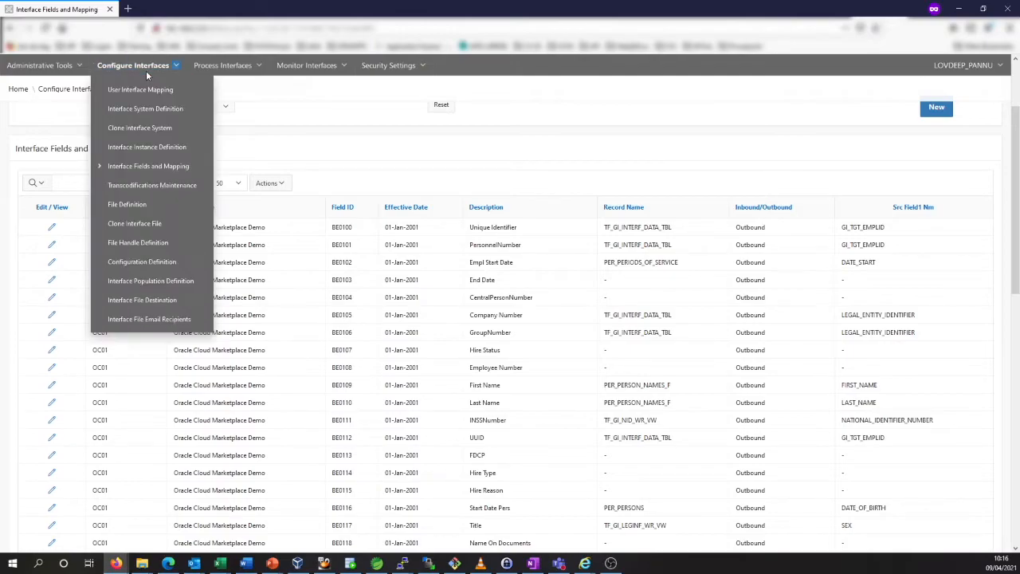
Step: Clone the AA01 Cloneable File Definition to target file ID OC01 with the description "Oracle Cloud Marketplace Demo"
{"action": "left_click", "coordinate": [171, 224]}
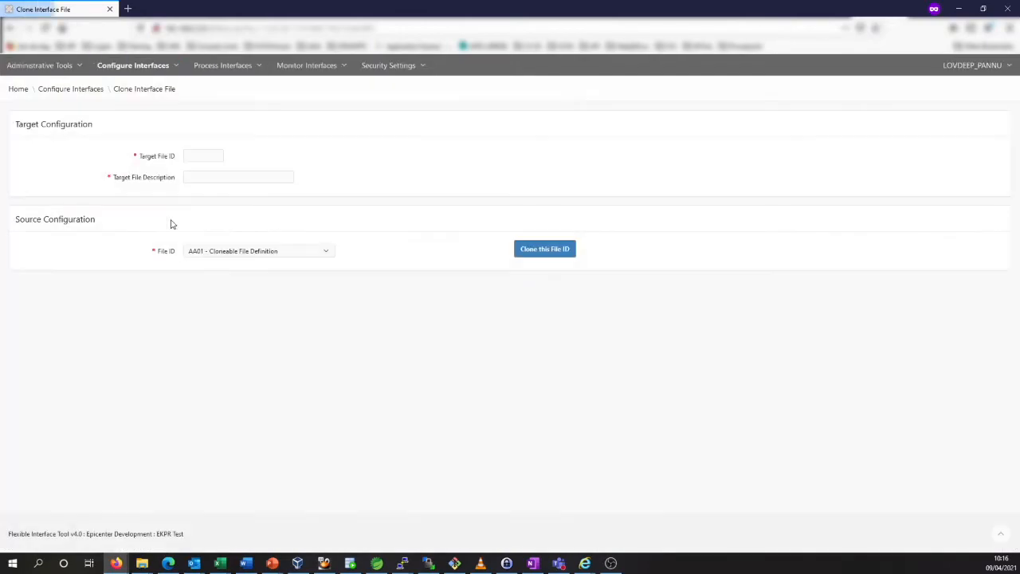
{"action": "left_click", "coordinate": [204, 156]}
{"action": "type", "text": "0C01"}
{"action": "key", "text": "Tab"}
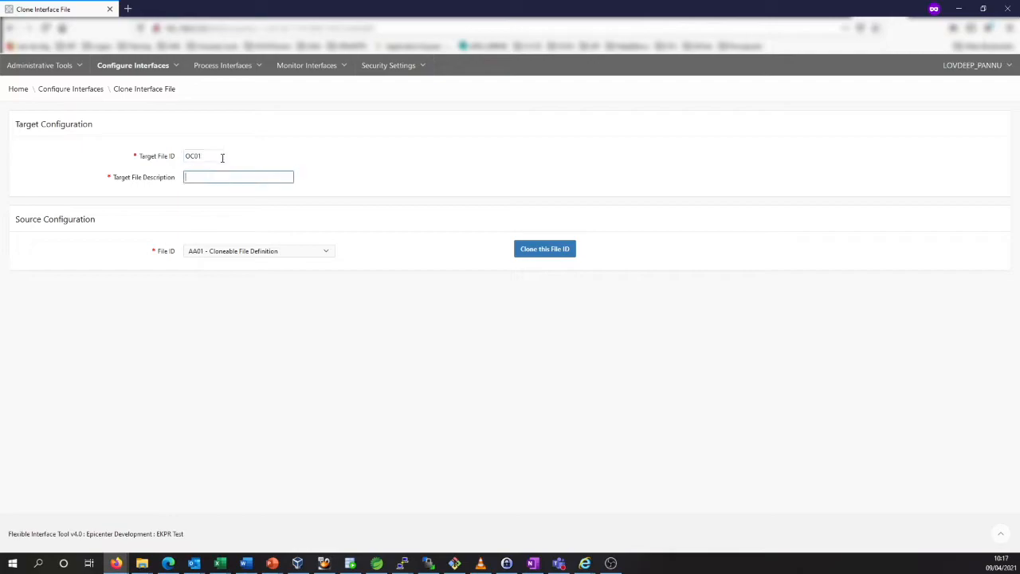
{"action": "type", "text": "Oracle Cloud Marketplace Demo"}
{"action": "left_click", "coordinate": [546, 249]}
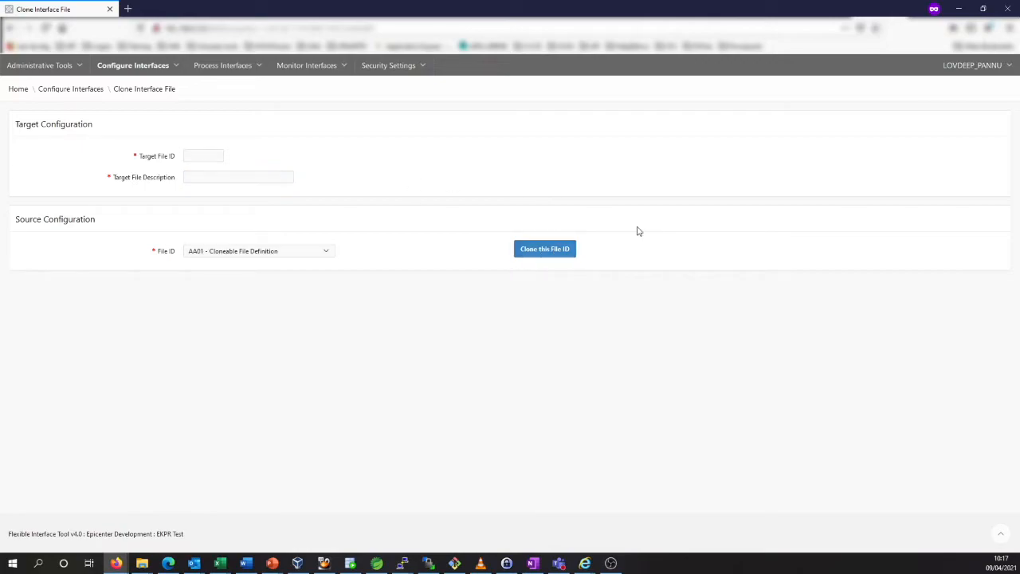
Step: Open the OC01 file definition and look through its details and records
{"action": "left_click", "coordinate": [176, 65]}
{"action": "left_click", "coordinate": [125, 203]}
{"action": "left_click", "coordinate": [43, 272]}
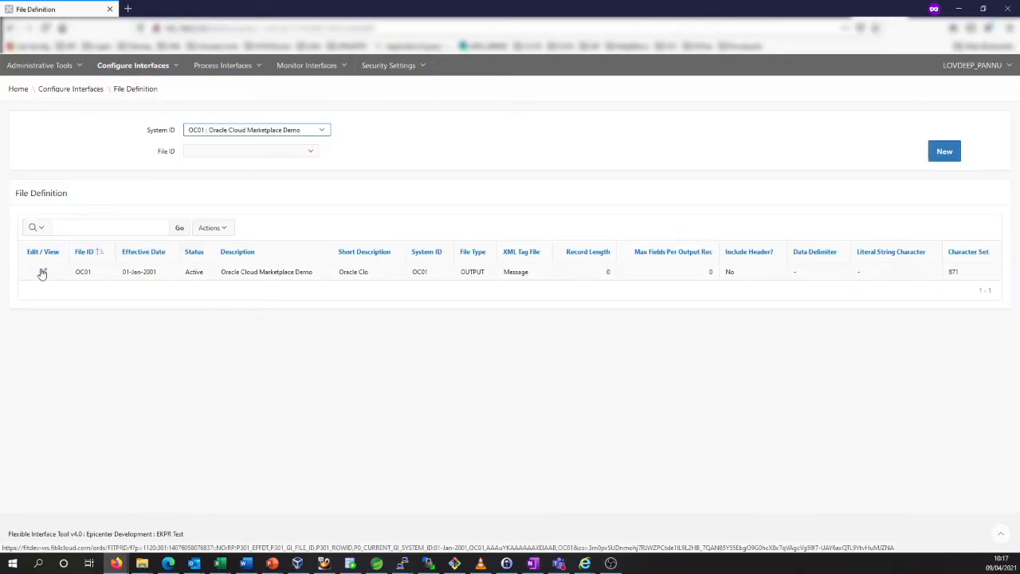
{"action": "scroll", "coordinate": [709, 428], "scroll_direction": "down", "scroll_amount": 1}
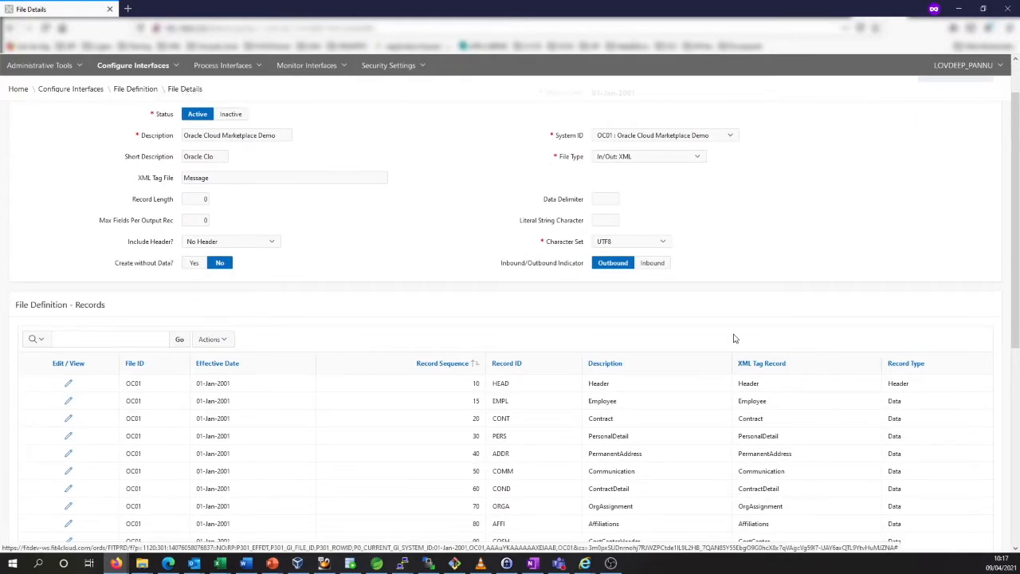
{"action": "scroll", "coordinate": [735, 334], "scroll_direction": "down", "scroll_amount": 1}
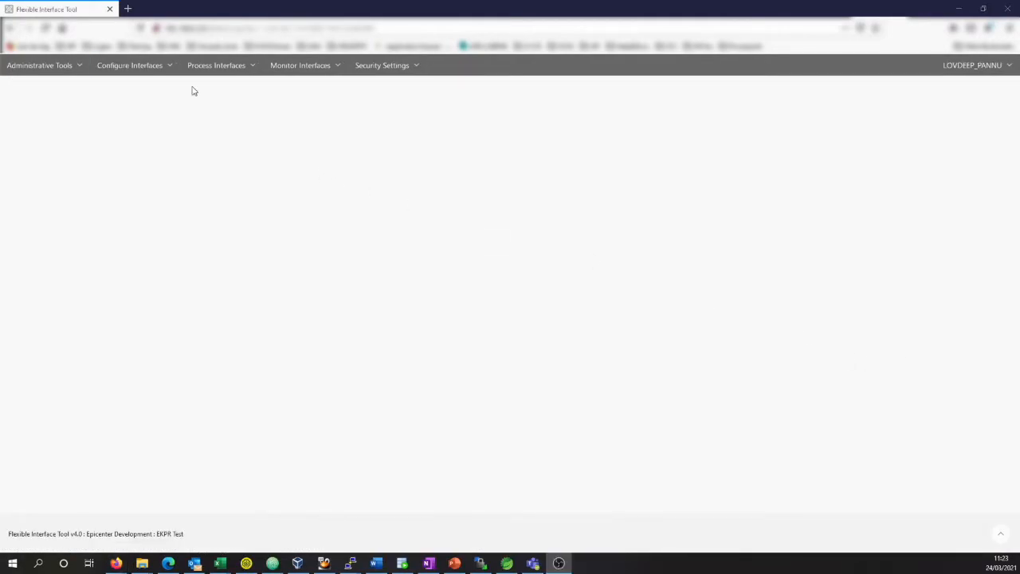
Step: Start a new configuration definition for system ID OC01 - Oracle Cloud Marketplace Demo
{"action": "left_click", "coordinate": [155, 64]}
{"action": "left_click", "coordinate": [166, 263]}
{"action": "left_click", "coordinate": [979, 185]}
{"action": "left_click", "coordinate": [603, 274]}
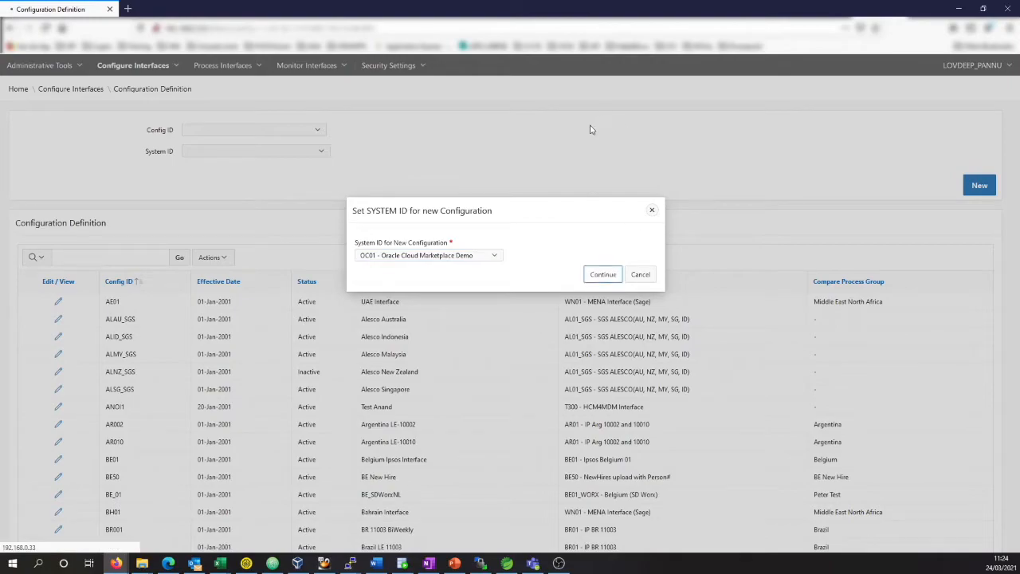
Step: Fill in config ID OC01, description "OCM Demo" and compare process group Oracle Cloud Marketplace Demo
{"action": "type", "text": "oc01"}
{"action": "key", "text": "Tab"}
{"action": "left_click_drag", "start_coordinate": [204, 165], "coordinate": [141, 170]}
{"action": "type", "text": "OC01"}
{"action": "key", "text": "Tab"}
{"action": "left_click", "coordinate": [247, 233]}
{"action": "type", "text": "OCM Demo"}
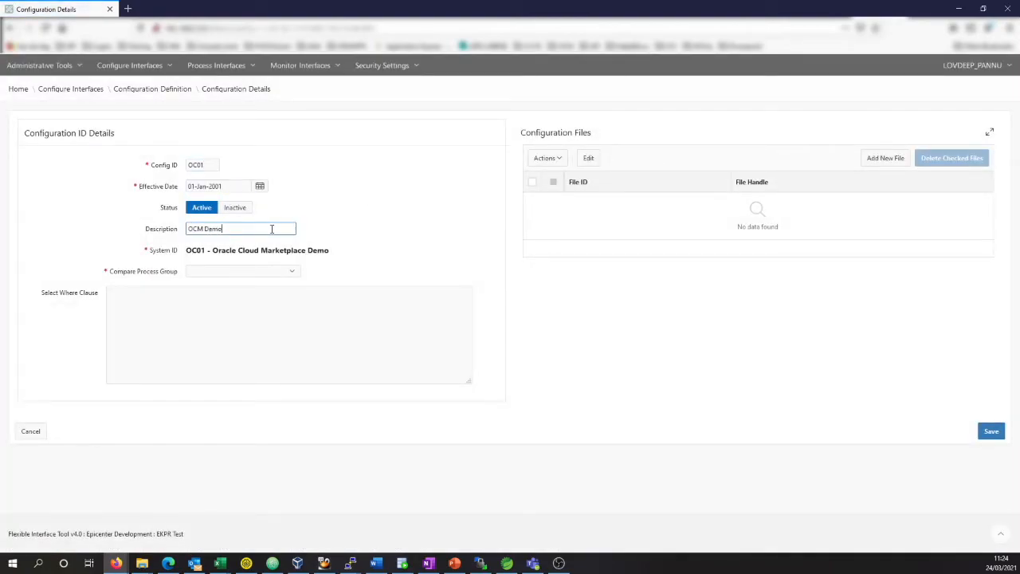
{"action": "left_click", "coordinate": [291, 271]}
{"action": "left_click_drag", "start_coordinate": [294, 287], "coordinate": [295, 423]}
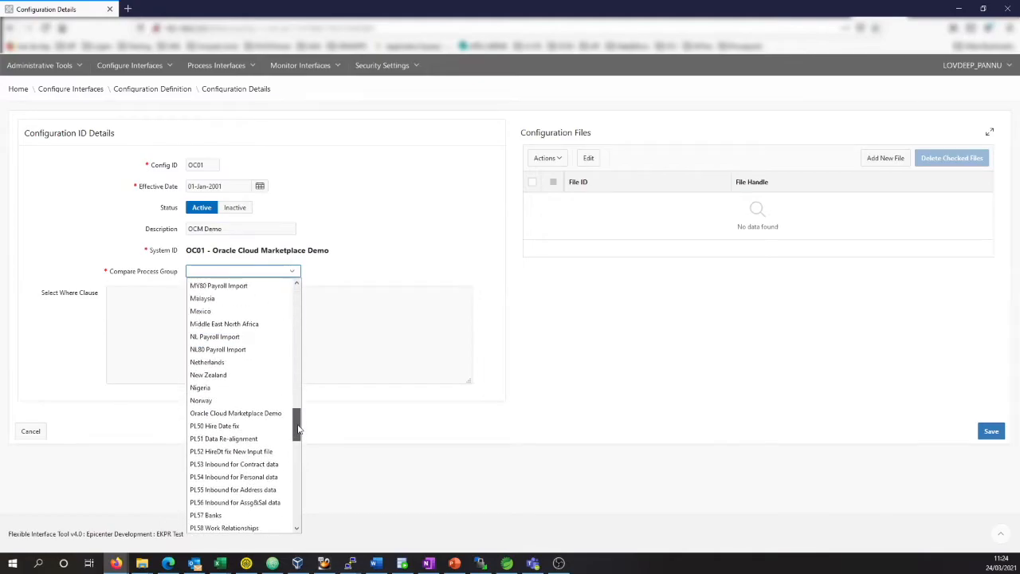
{"action": "left_click", "coordinate": [280, 421]}
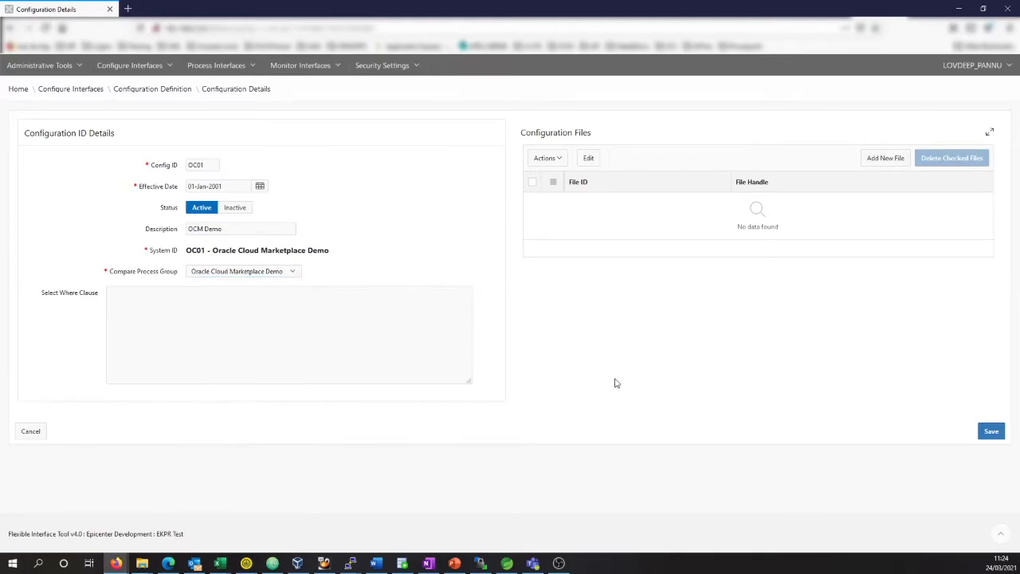
Step: Add a file with its file handle to the configuration files and save the configuration
{"action": "left_click", "coordinate": [884, 157]}
{"action": "left_click", "coordinate": [621, 227]}
{"action": "left_click", "coordinate": [979, 200]}
{"action": "left_click", "coordinate": [979, 200]}
{"action": "left_click", "coordinate": [955, 228]}
{"action": "left_click", "coordinate": [990, 431]}
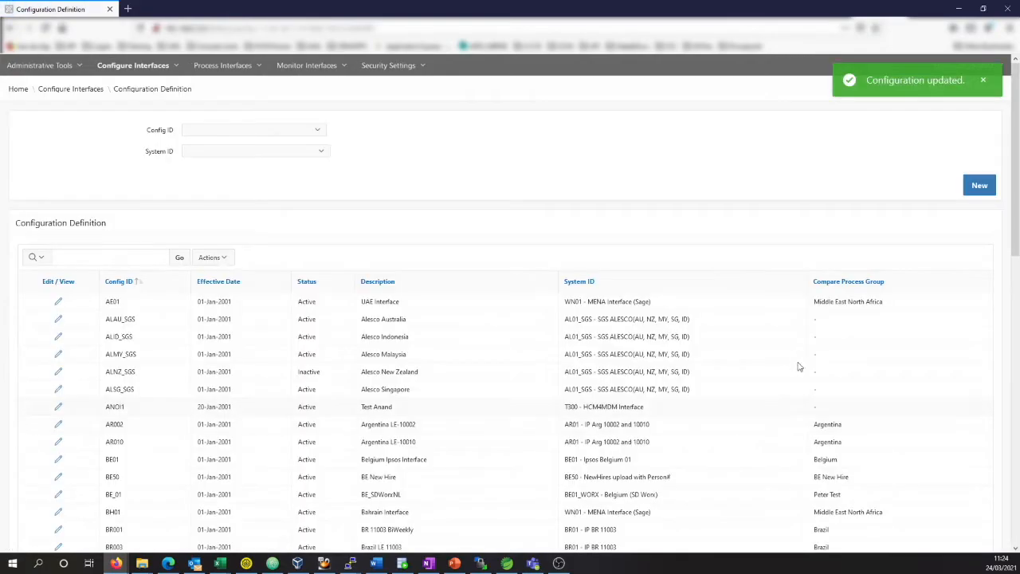
Step: Start a new interface population definition with payroll name ".. Ignore Payroll Relations .." and legal entity Epicenter BV FR
{"action": "left_click", "coordinate": [125, 67]}
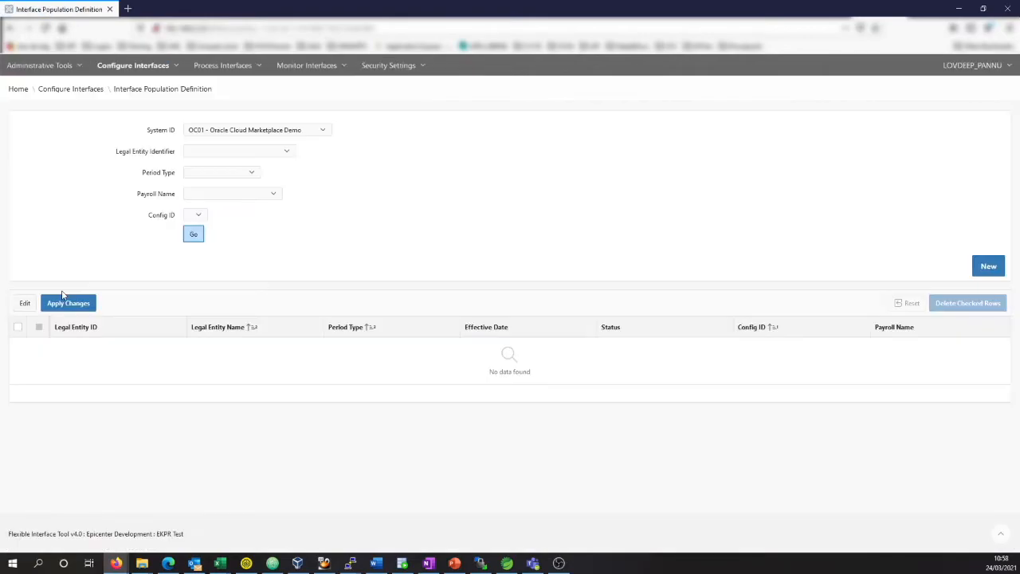
{"action": "left_click", "coordinate": [977, 271]}
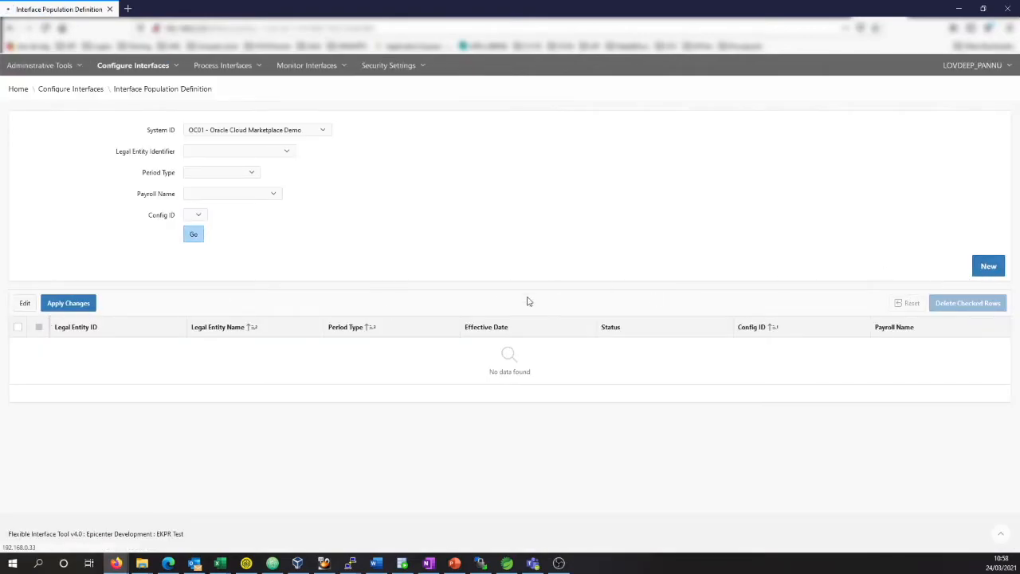
{"action": "left_click", "coordinate": [245, 131]}
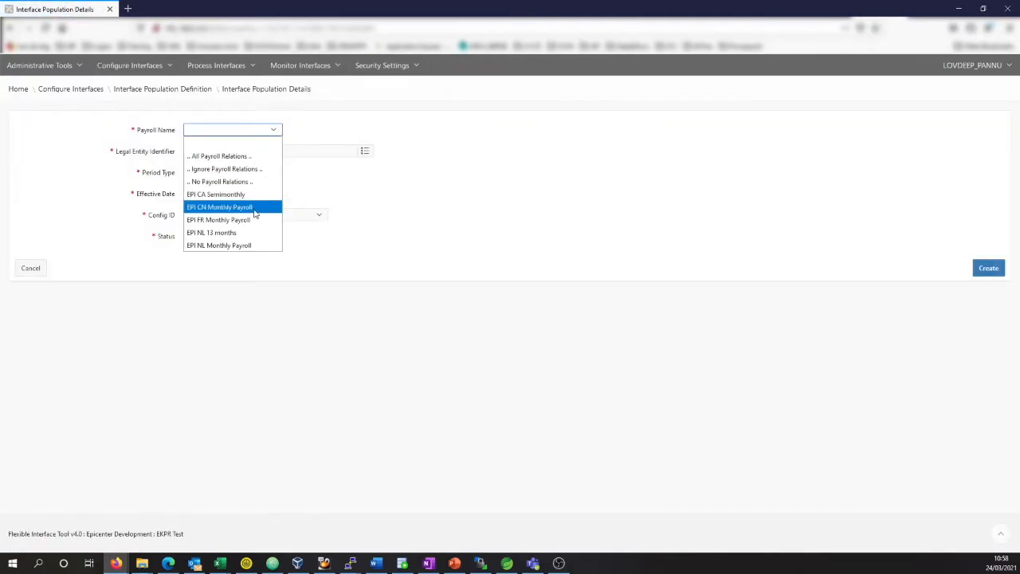
{"action": "left_click", "coordinate": [245, 170]}
{"action": "left_click", "coordinate": [365, 152]}
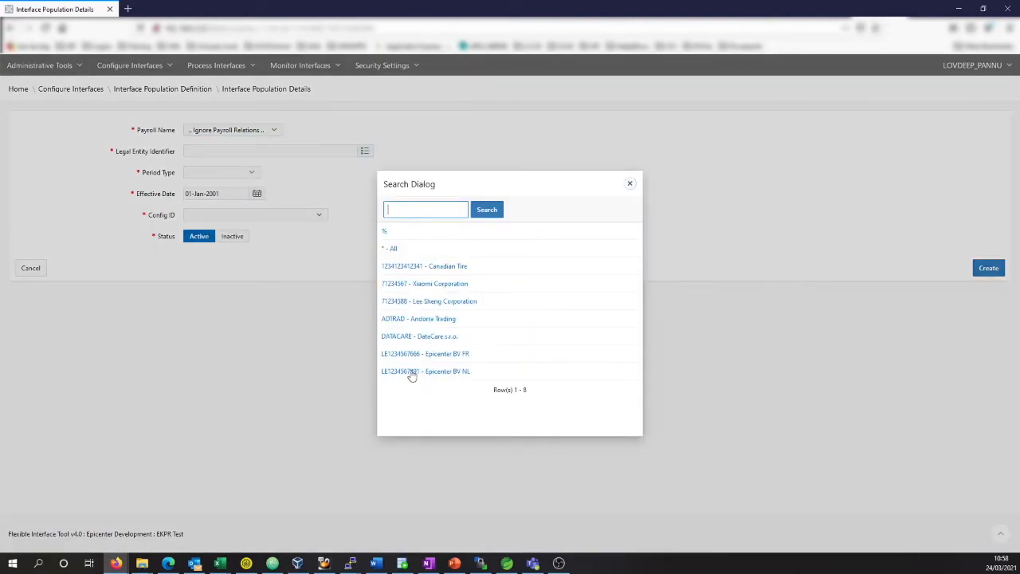
{"action": "left_click", "coordinate": [411, 356]}
Step: Set the population's period type to Employee and open the Config ID choices
{"action": "left_click", "coordinate": [243, 173]}
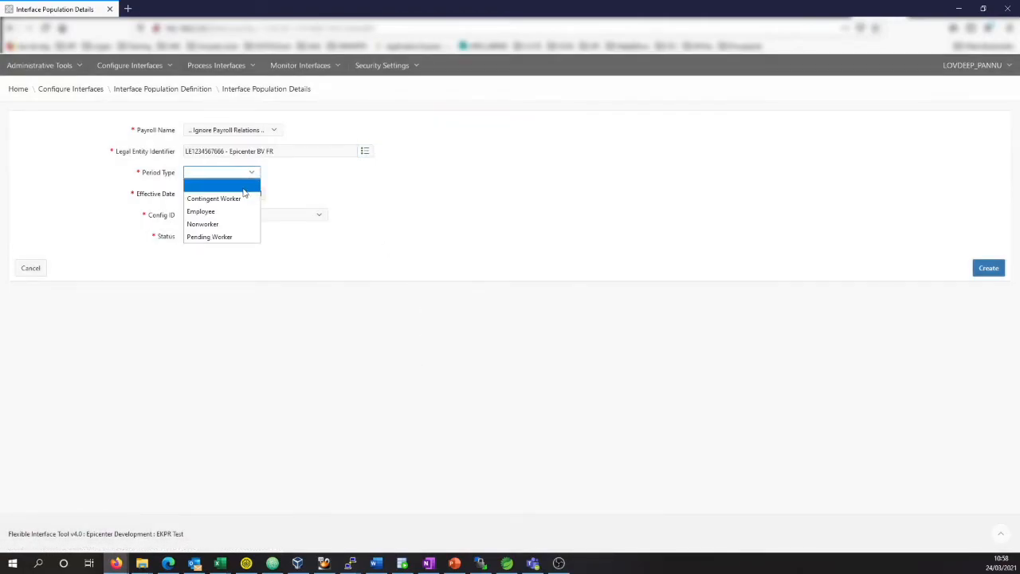
{"action": "left_click", "coordinate": [241, 211]}
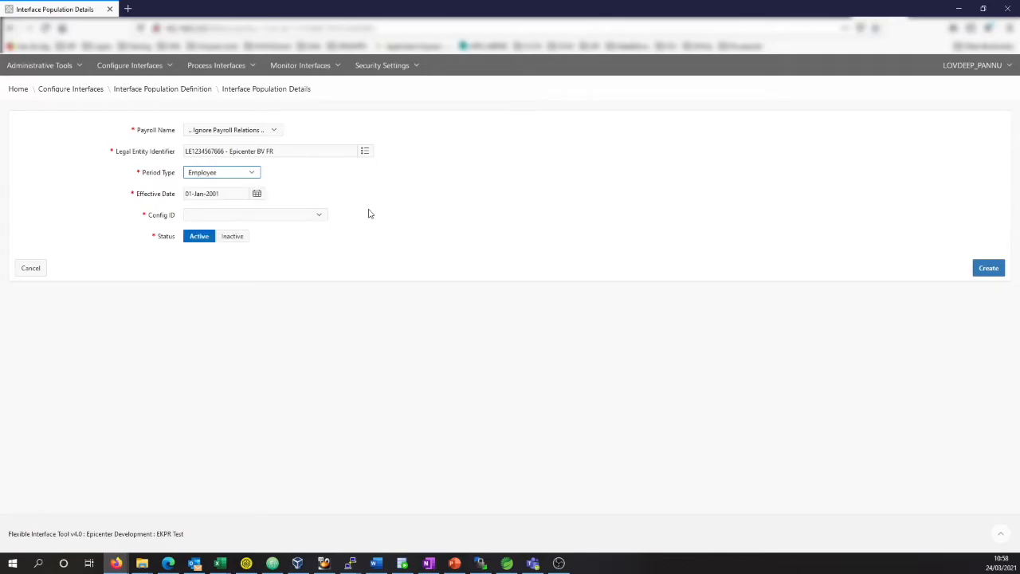
{"action": "left_click", "coordinate": [313, 216]}
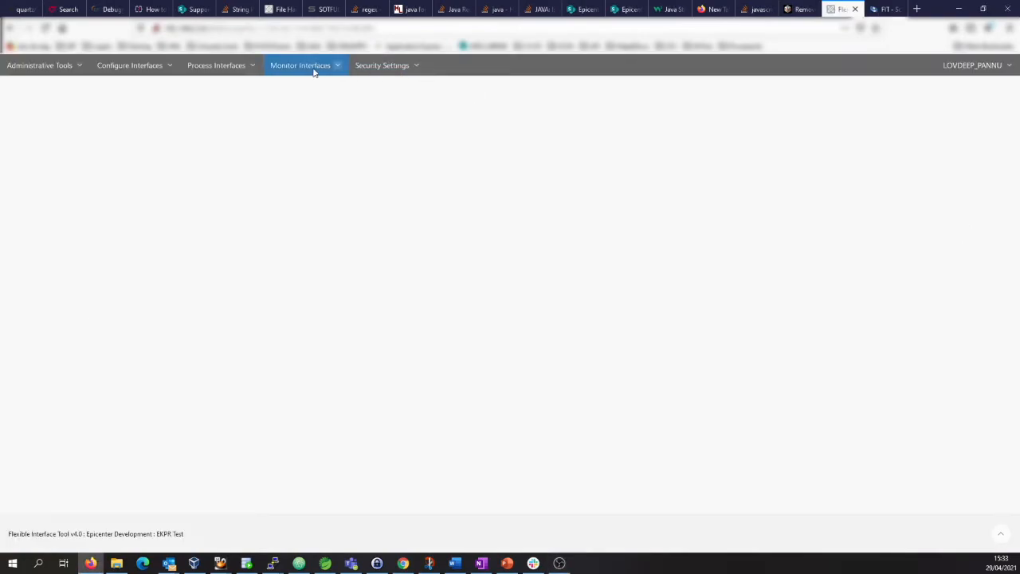
Step: Download the OC01 output file OC01_2021-04-29_143243.txt from the View Output File page
{"action": "left_click", "coordinate": [310, 70]}
{"action": "left_click", "coordinate": [321, 184]}
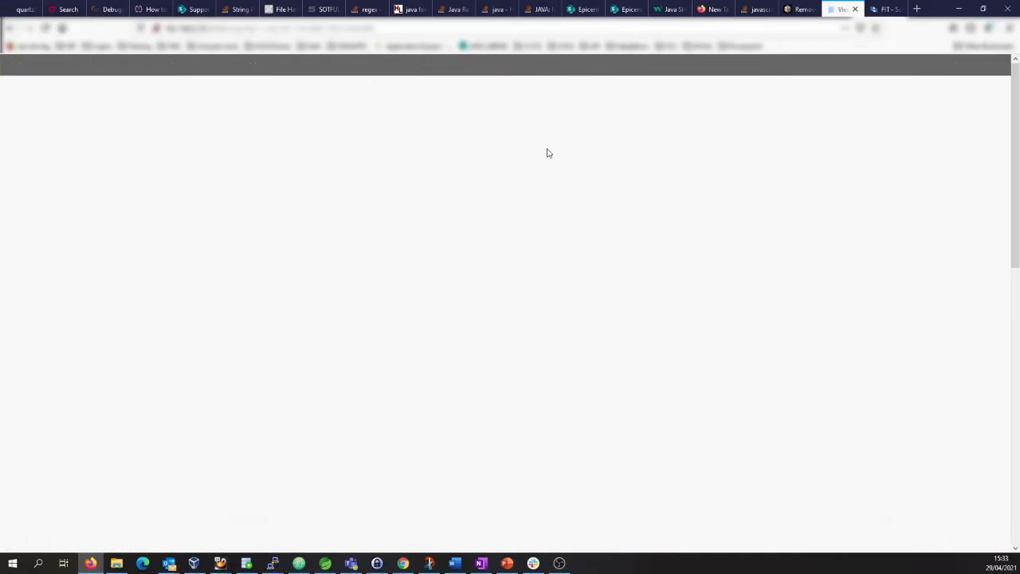
{"action": "left_click", "coordinate": [666, 170]}
{"action": "left_click", "coordinate": [433, 147]}
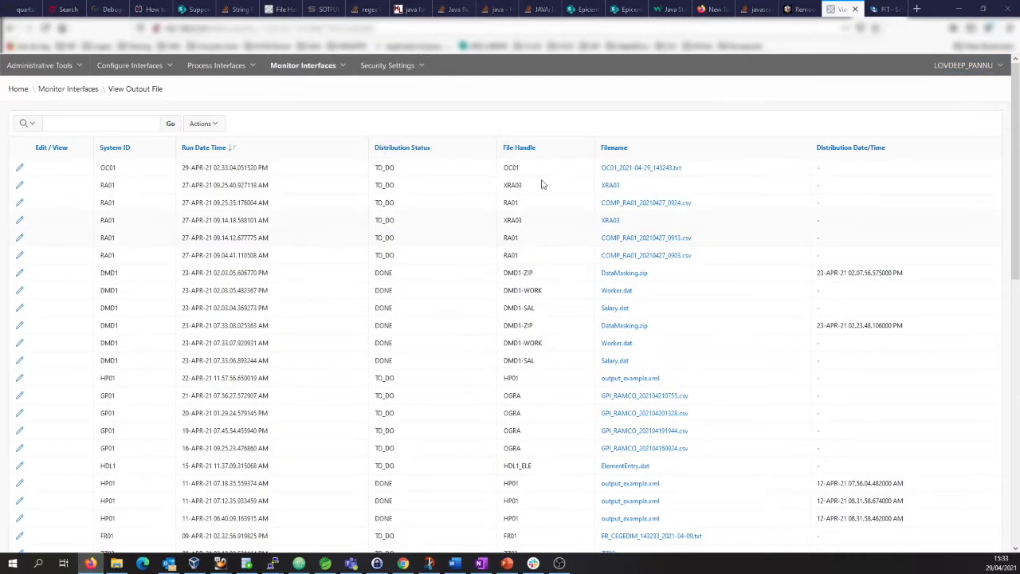
Step: Extract the downloaded OC01_2021-04-29_143243.zip with 7-Zip and open the extracted text file to view its contents
{"action": "right_click", "coordinate": [302, 330]}
{"action": "mouse_move", "coordinate": [359, 74]}
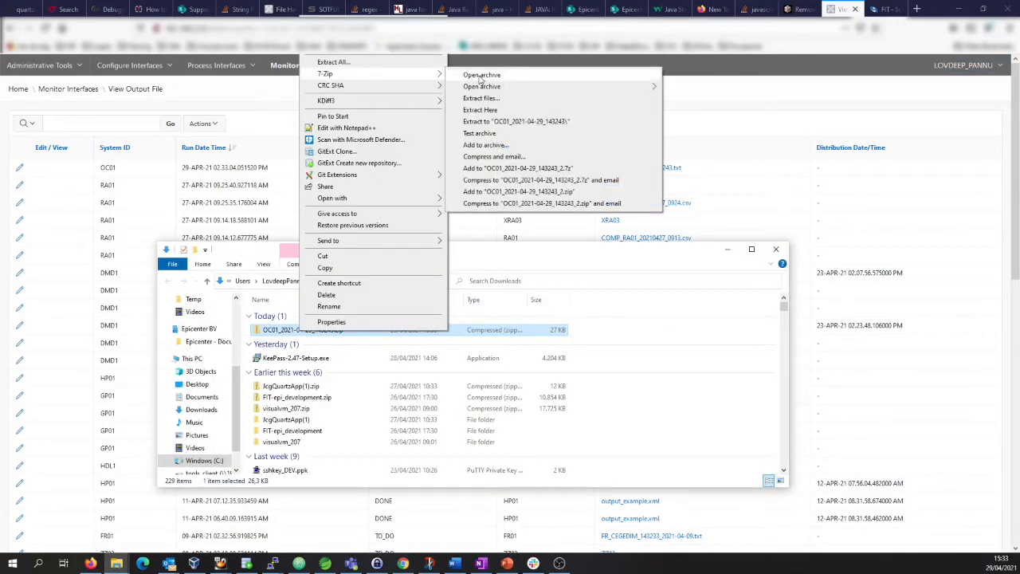
{"action": "left_click", "coordinate": [480, 97]}
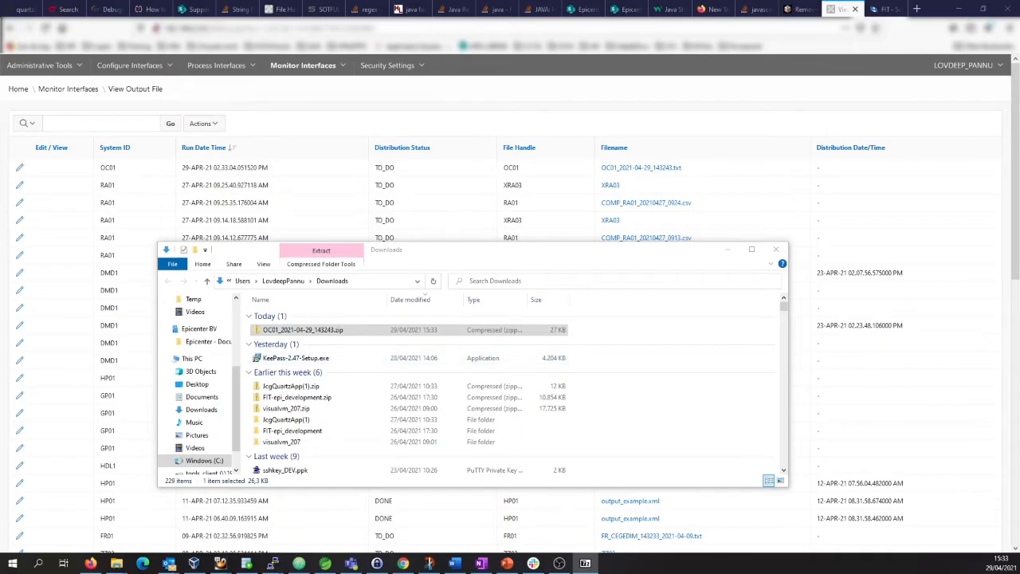
{"action": "double_click", "coordinate": [365, 334]}
{"action": "double_click", "coordinate": [375, 316]}
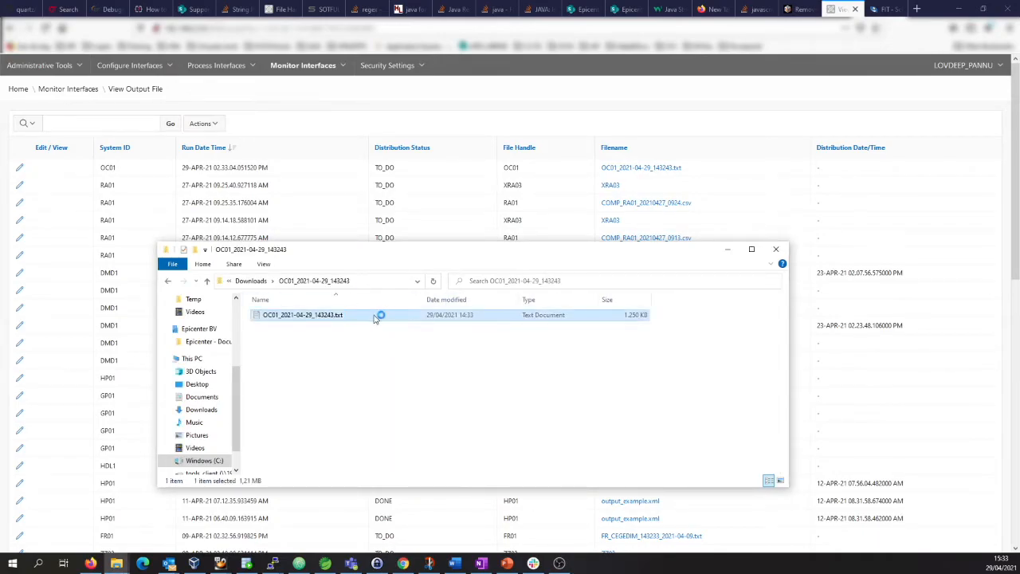
{"action": "left_click_drag", "start_coordinate": [913, 189], "coordinate": [914, 215]}
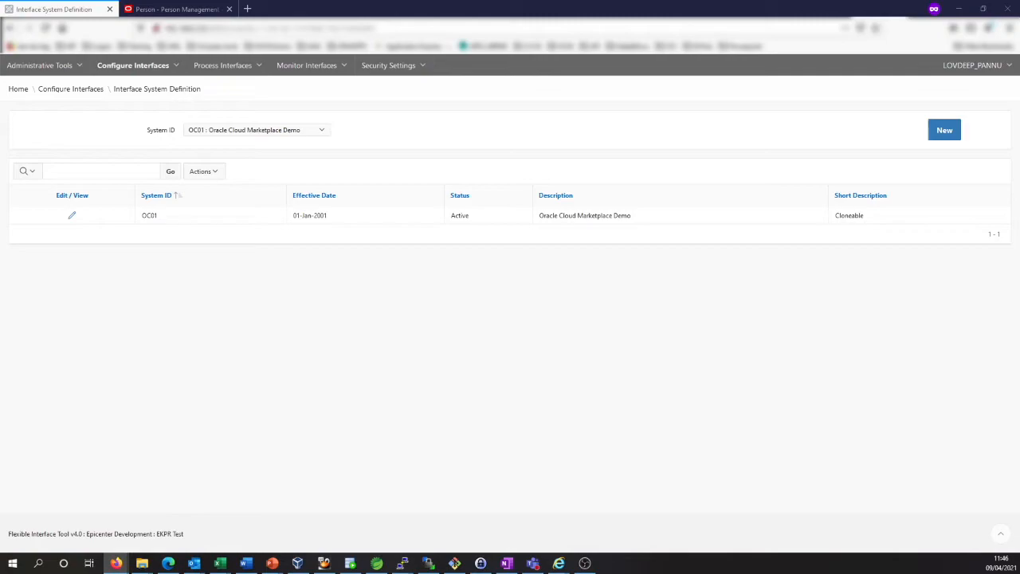
Step: Look at the Person Management page and the NL51I and NL51O file definitions of system NL51
{"action": "left_click", "coordinate": [163, 8]}
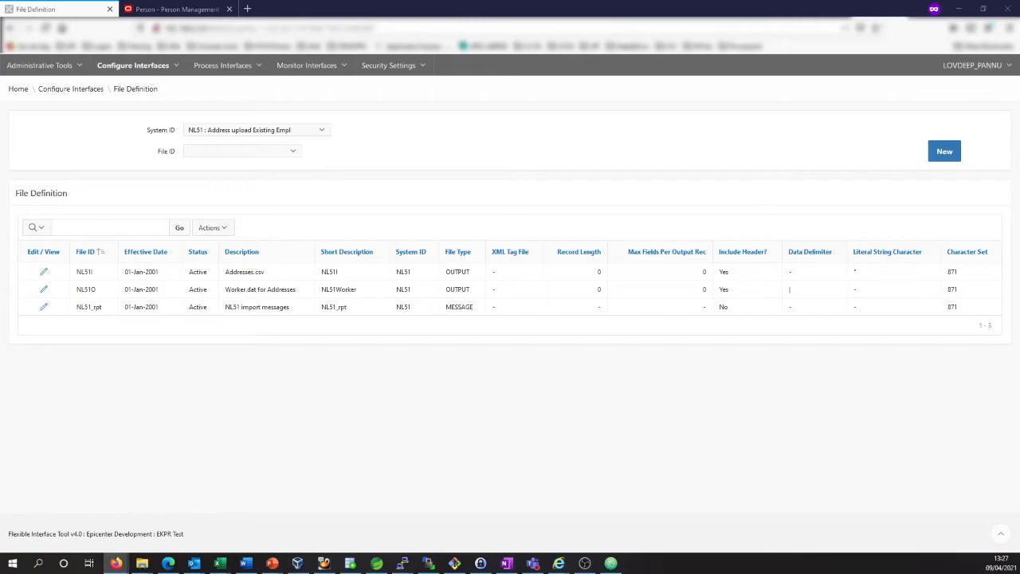
{"action": "left_click_drag", "start_coordinate": [76, 272], "coordinate": [94, 273]}
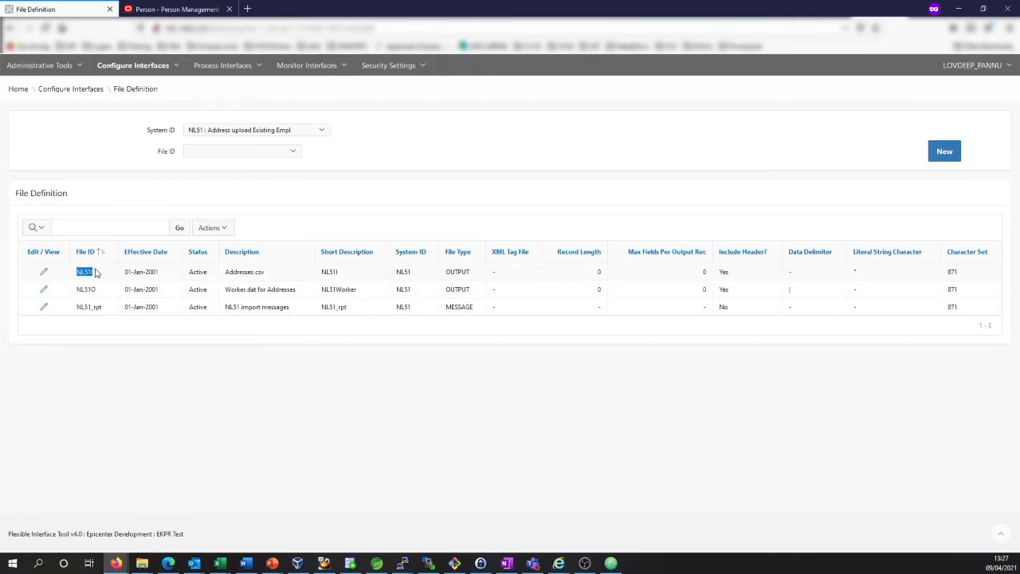
{"action": "left_click_drag", "start_coordinate": [77, 289], "coordinate": [99, 293]}
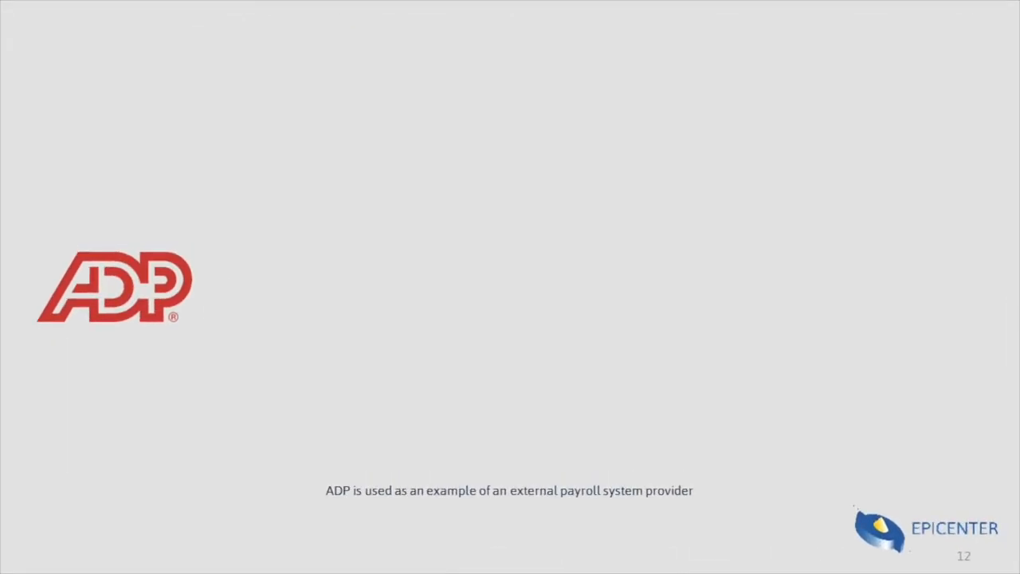
{"action": "key", "text": "Right"}
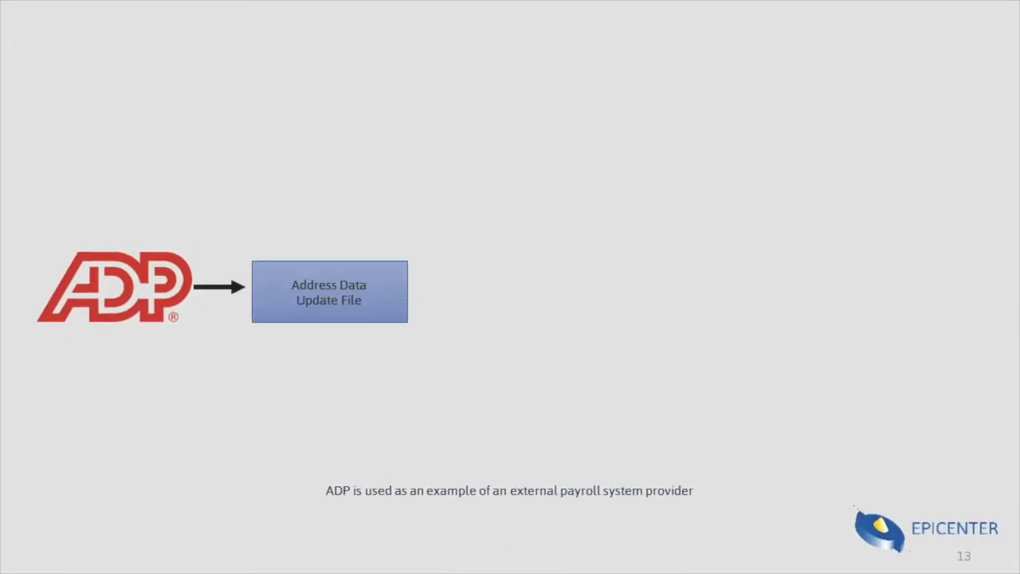
{"action": "key", "text": "Right"}
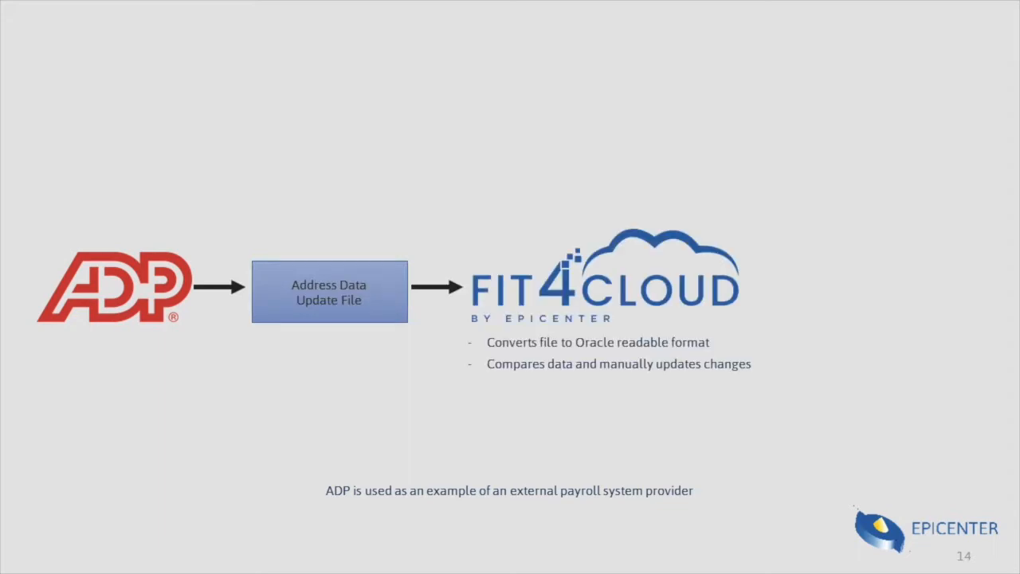
{"action": "key", "text": "Right"}
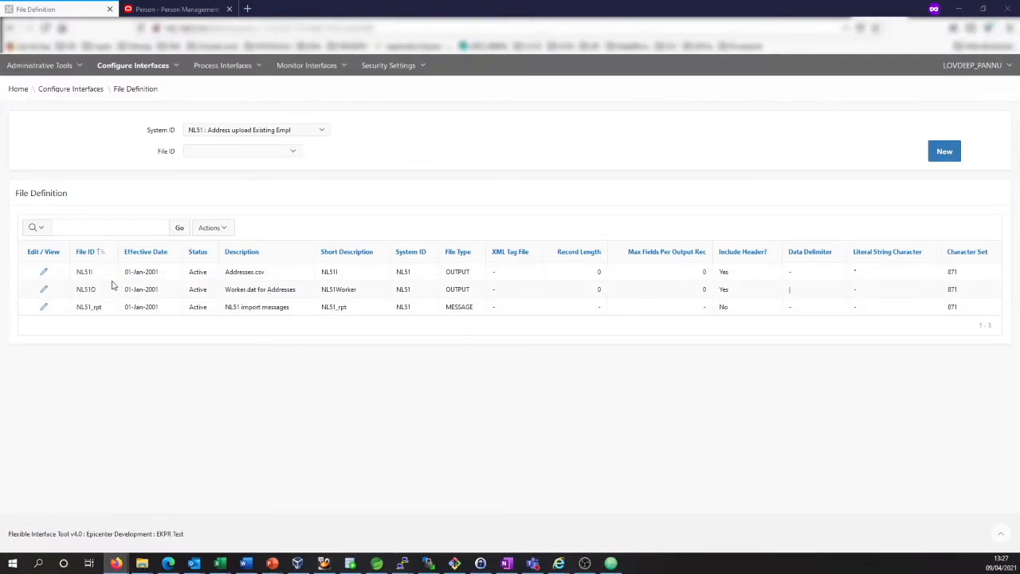
Step: Review the NL51I, NL51O and NL51_rpt entries in the file definitions of system NL51
{"action": "left_click_drag", "start_coordinate": [75, 273], "coordinate": [96, 274]}
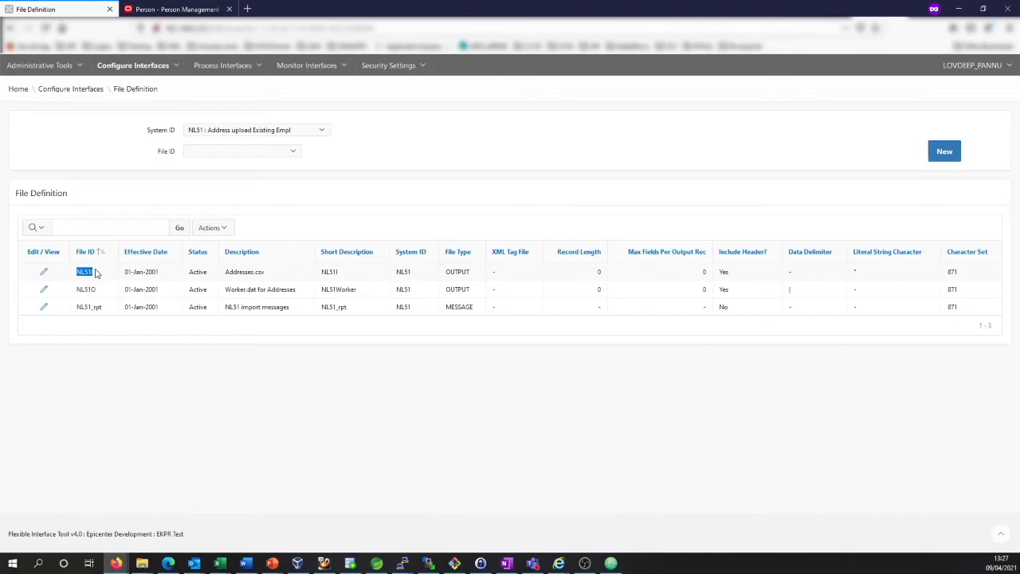
{"action": "left_click_drag", "start_coordinate": [79, 289], "coordinate": [100, 292]}
{"action": "left_click", "coordinate": [79, 318]}
{"action": "left_click_drag", "start_coordinate": [79, 318], "coordinate": [117, 314]}
{"action": "left_click", "coordinate": [128, 345]}
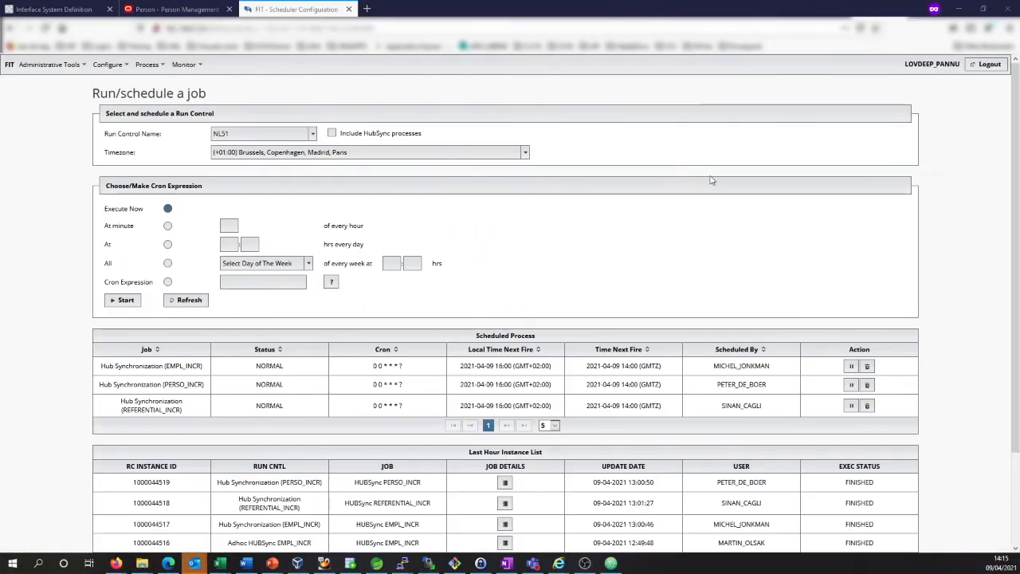
Step: Start an immediate run of the NL51 run control in the scheduler
{"action": "left_click", "coordinate": [121, 299]}
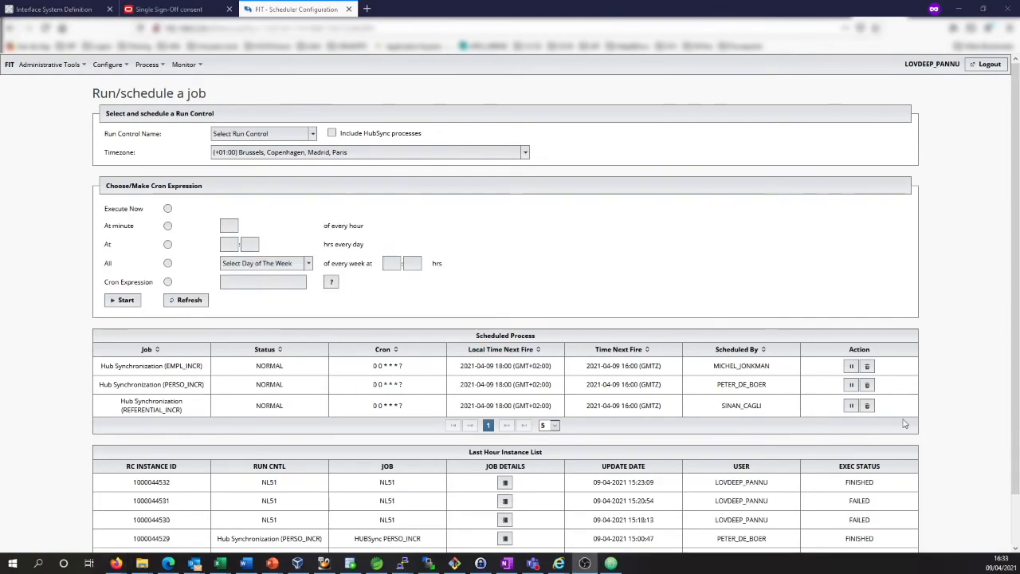
Step: Open Data Compare Analysis in the Flexible Interface Tool for system NL51 : Address upload Existing Empl
{"action": "left_click", "coordinate": [78, 7]}
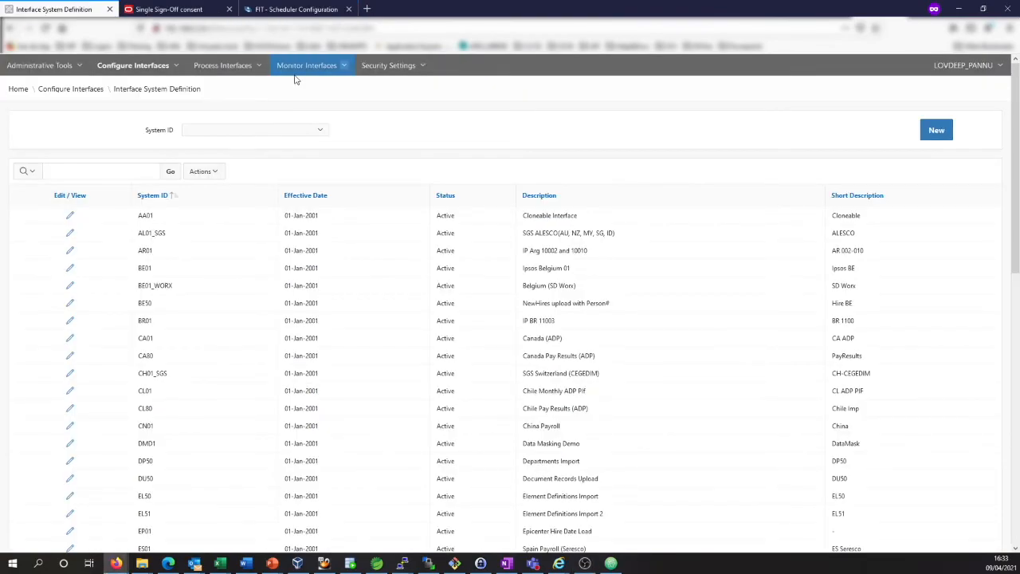
{"action": "left_click", "coordinate": [206, 68]}
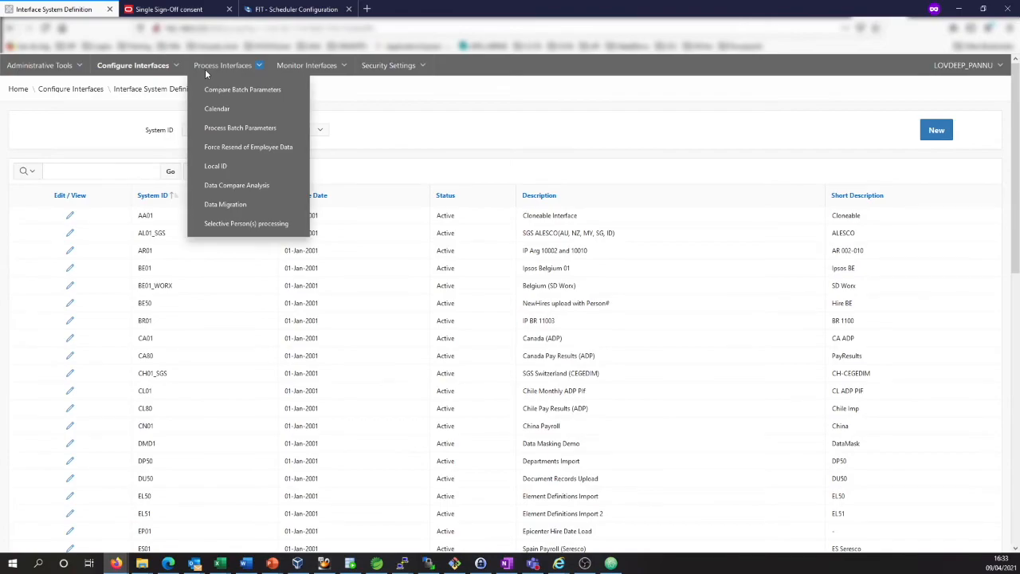
{"action": "left_click", "coordinate": [237, 185]}
{"action": "left_click", "coordinate": [225, 120]}
{"action": "scroll", "coordinate": [236, 176], "scroll_direction": "down", "scroll_amount": 1}
{"action": "scroll", "coordinate": [236, 176], "scroll_direction": "down", "scroll_amount": 5}
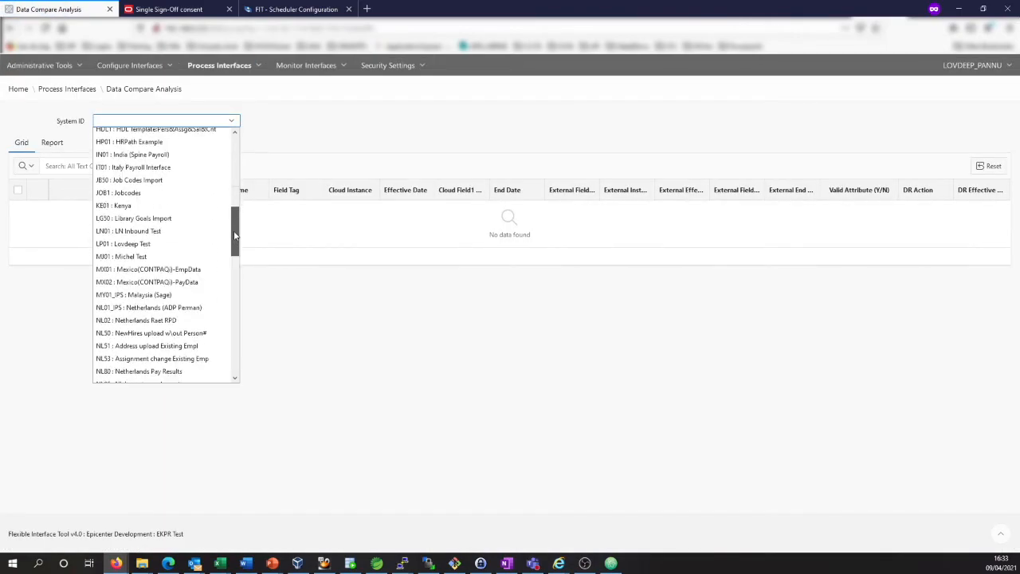
{"action": "left_click", "coordinate": [199, 268]}
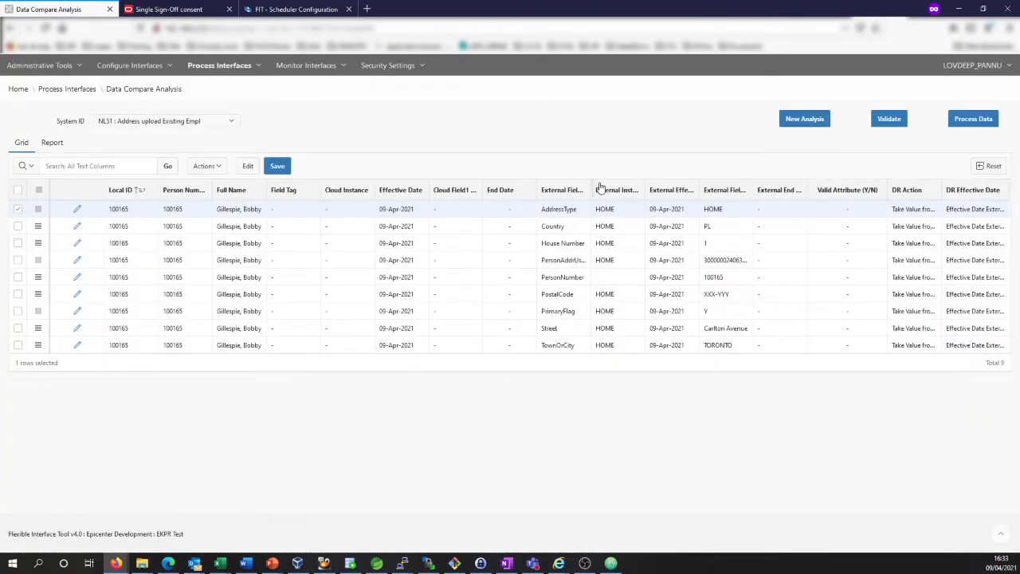